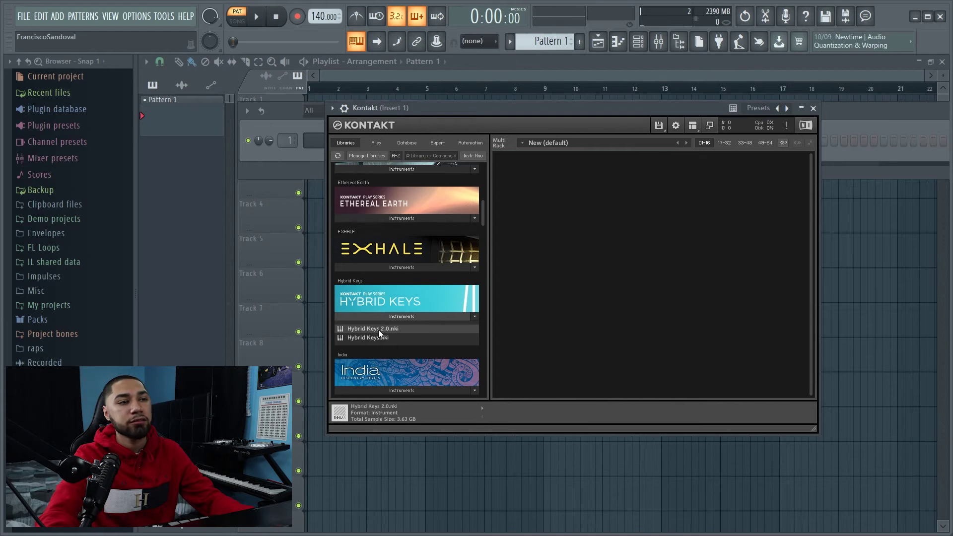
Load Hybrid Keys 2.0 into Kontakt and bring up its sound snapshot list
double_click(379, 329)
click(524, 173)
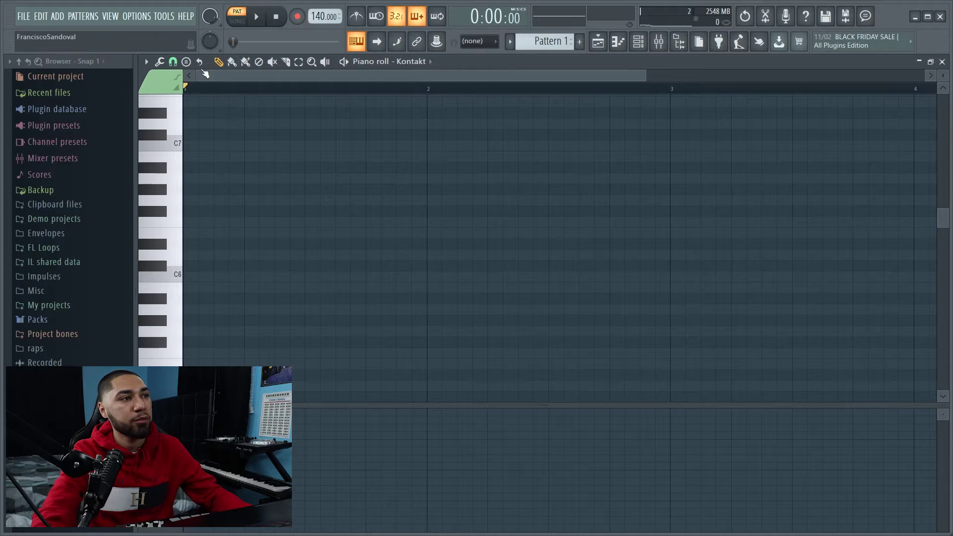
Dump the last 2 minutes of played notes into the Kontakt pattern and nudge them slightly earlier
click(165, 16)
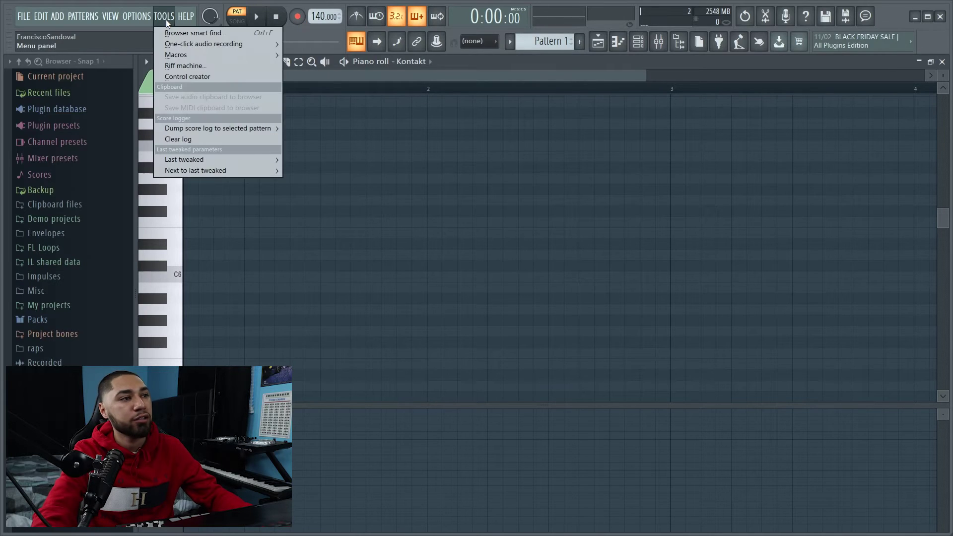
mouse_move(263, 129)
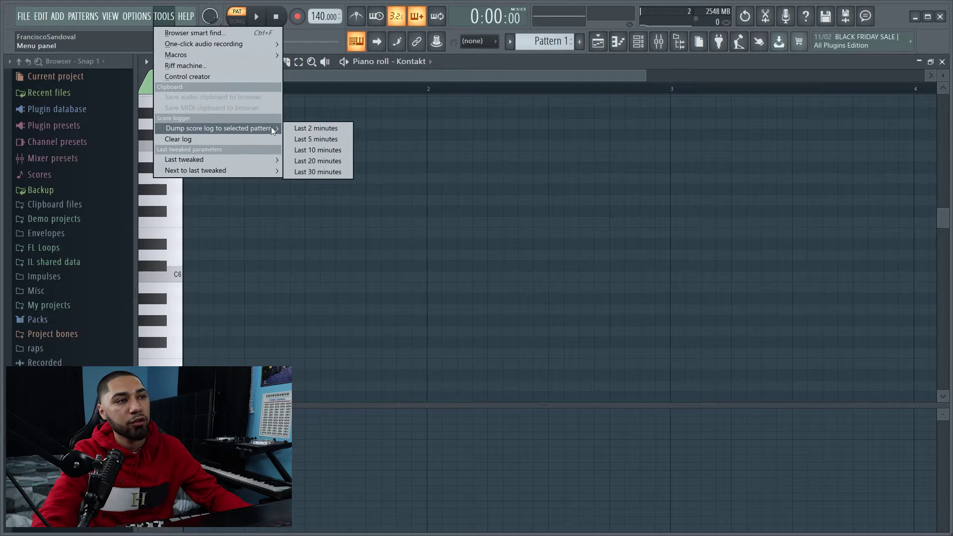
click(314, 129)
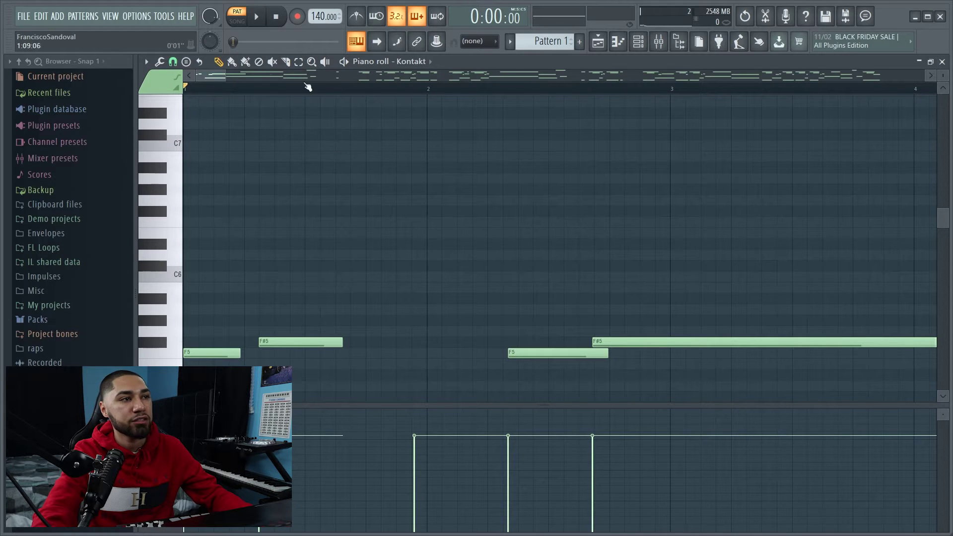
key(ctrl+a)
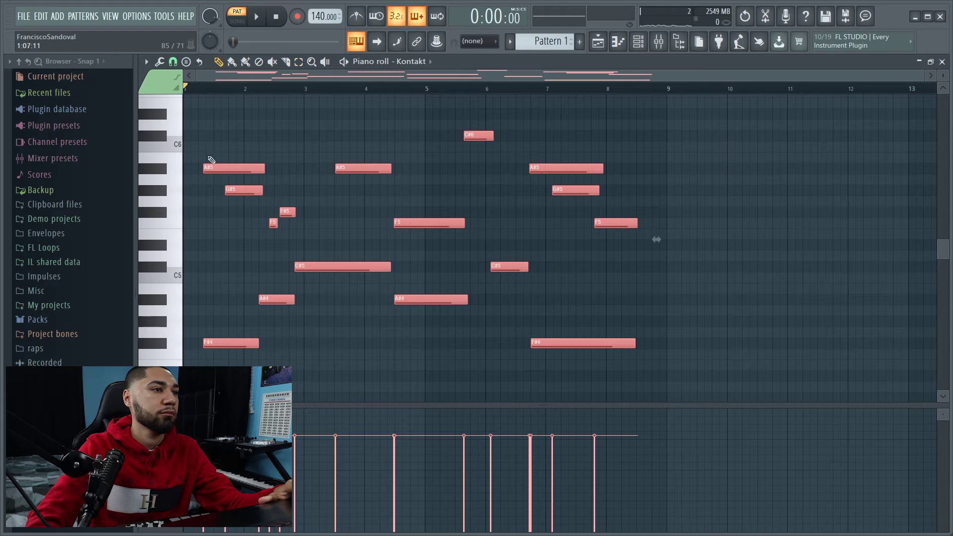
key(shift+Left)
Deselect the notes and audition the melody, adding and then removing a stray D6
click(279, 142)
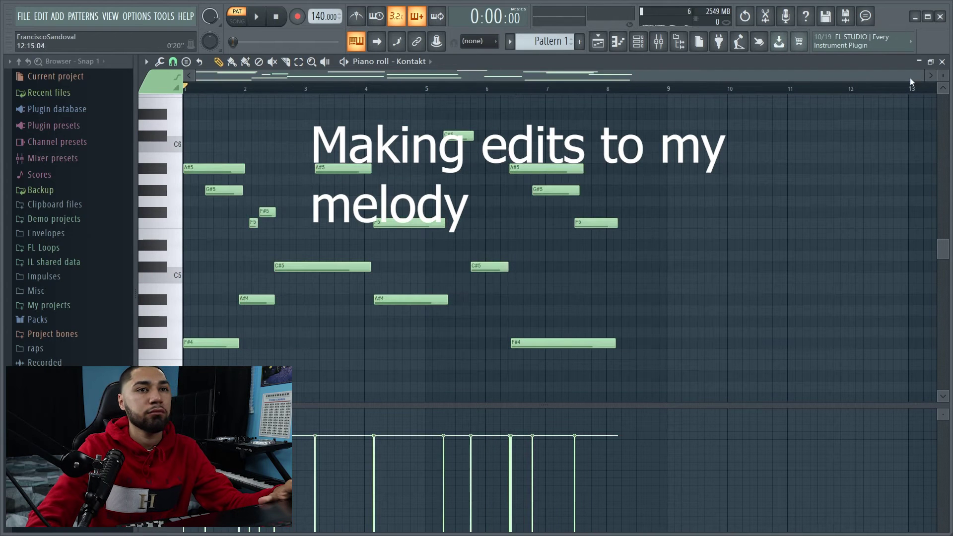
drag(923, 75, 366, 112)
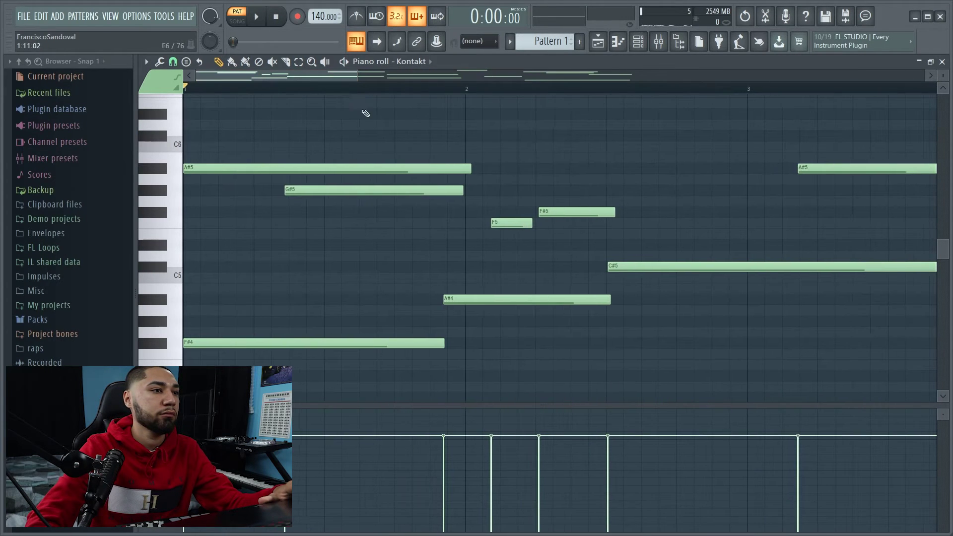
key(space)
click(323, 125)
right_click(323, 127)
key(space)
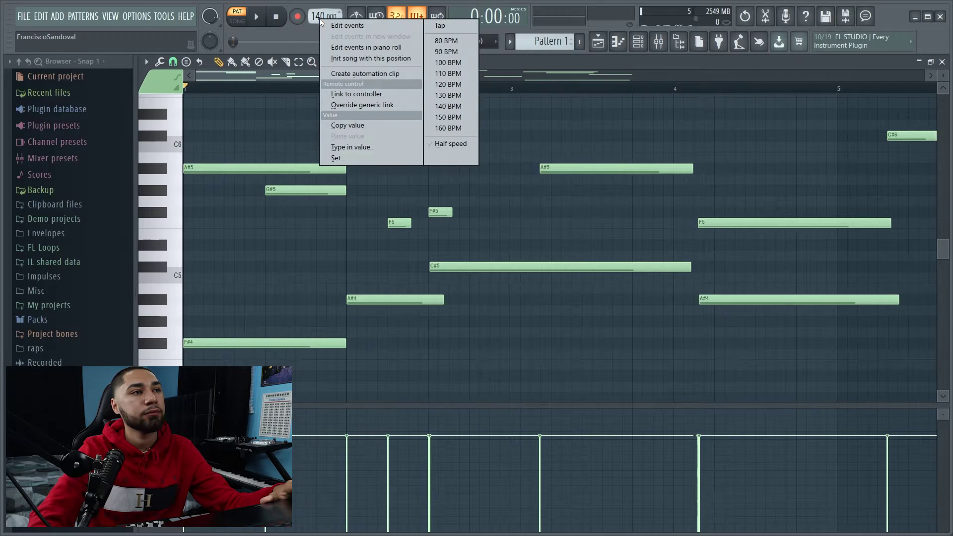
Set the project tempo to 90 BPM and move the F5 note earlier in bar 1
click(454, 51)
key(space)
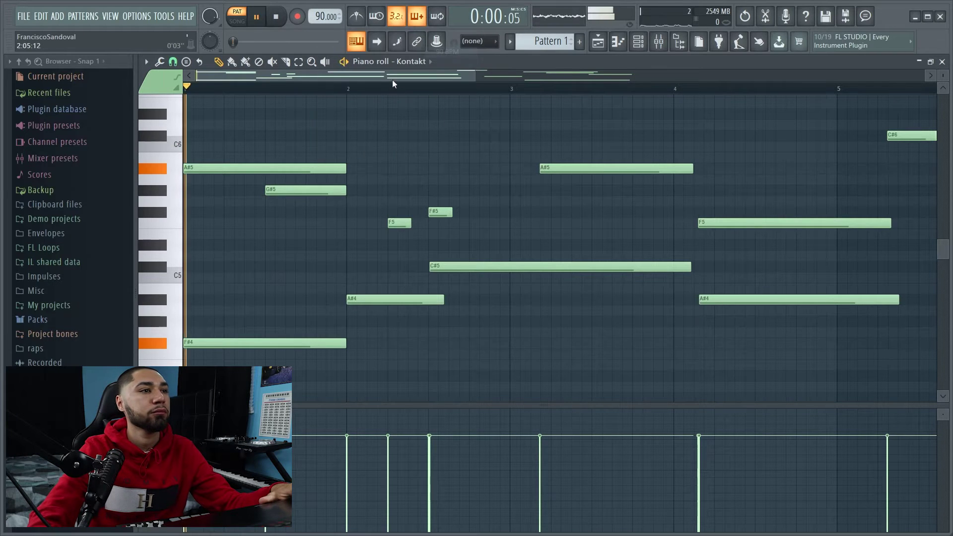
drag(394, 222, 312, 223)
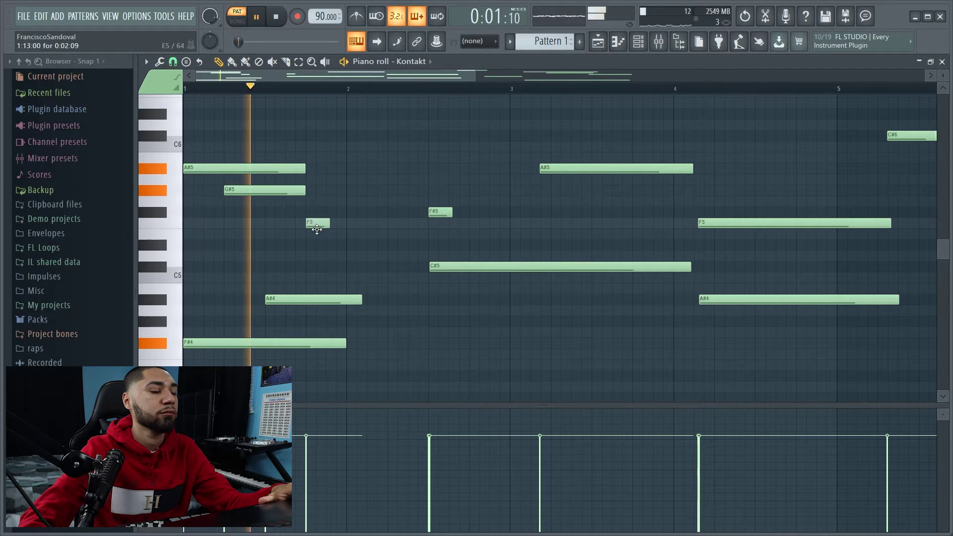
key(space)
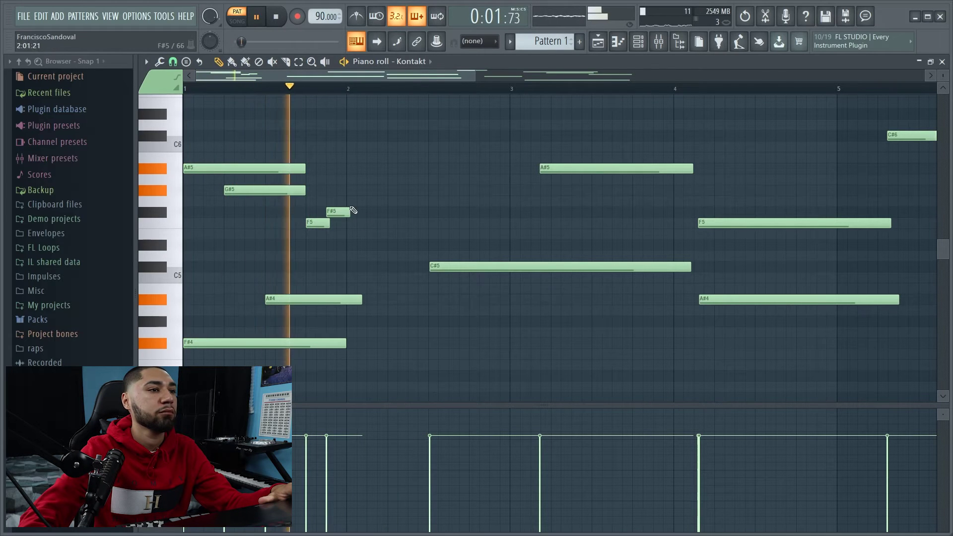
key(space)
Lengthen A#5 to reach bar 2, shorten A#4, and remove the long C#5 note
drag(305, 169, 341, 170)
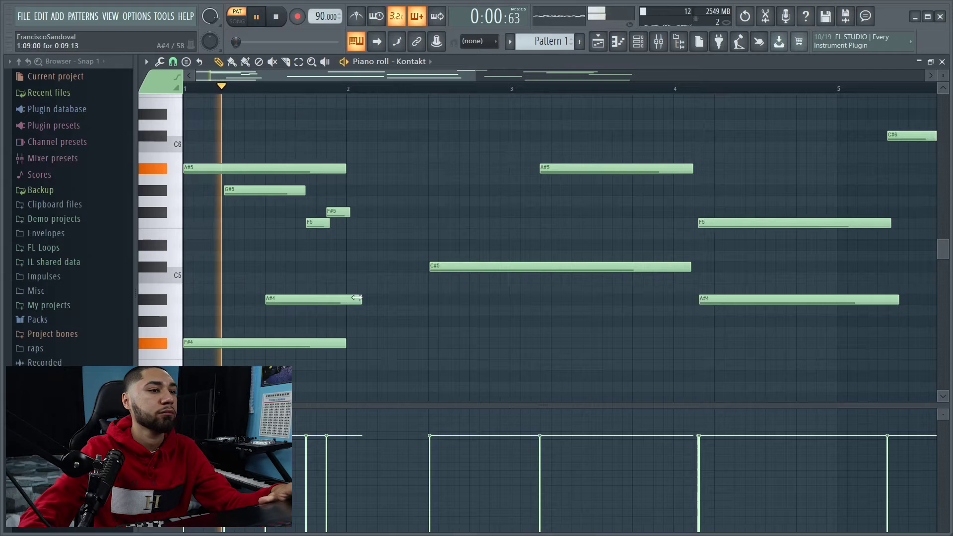
drag(361, 300, 346, 300)
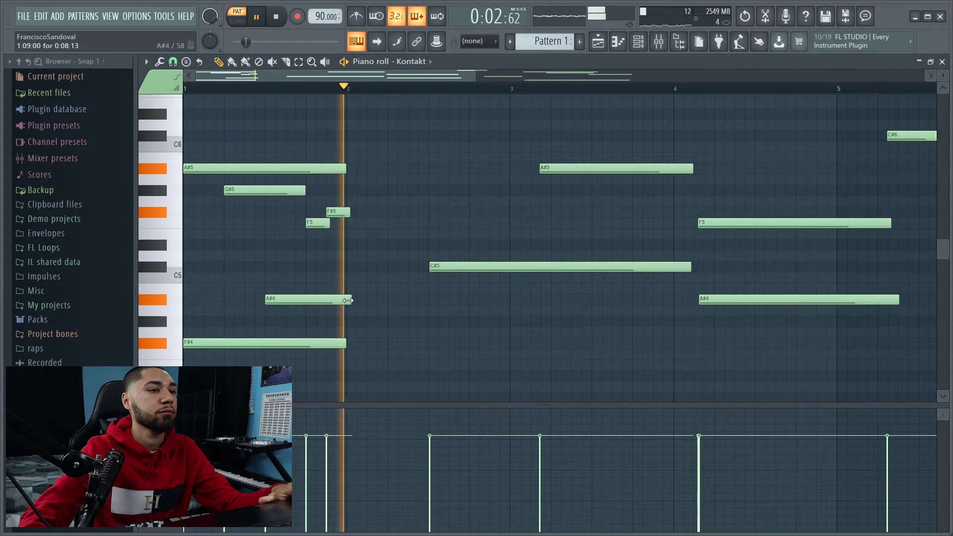
key(space)
click(347, 266)
right_click(453, 271)
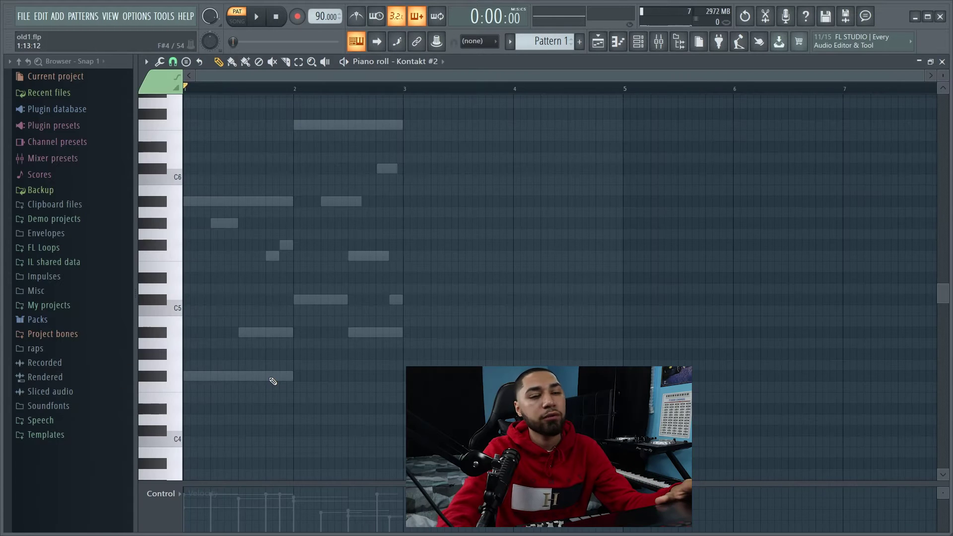
Add a one-bar C#5 note at bar 2 and give the note grid more room
drag(247, 376, 112, 377)
click(298, 300)
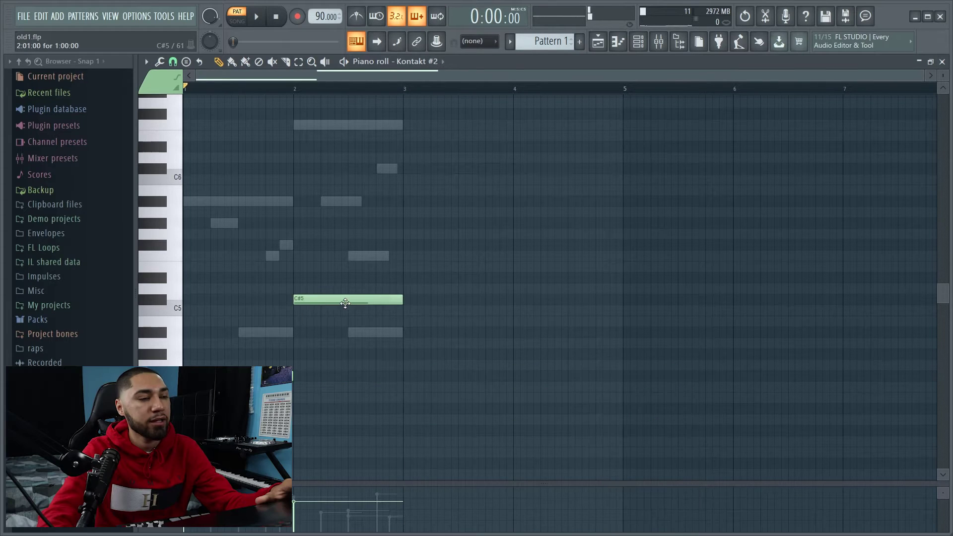
key(space)
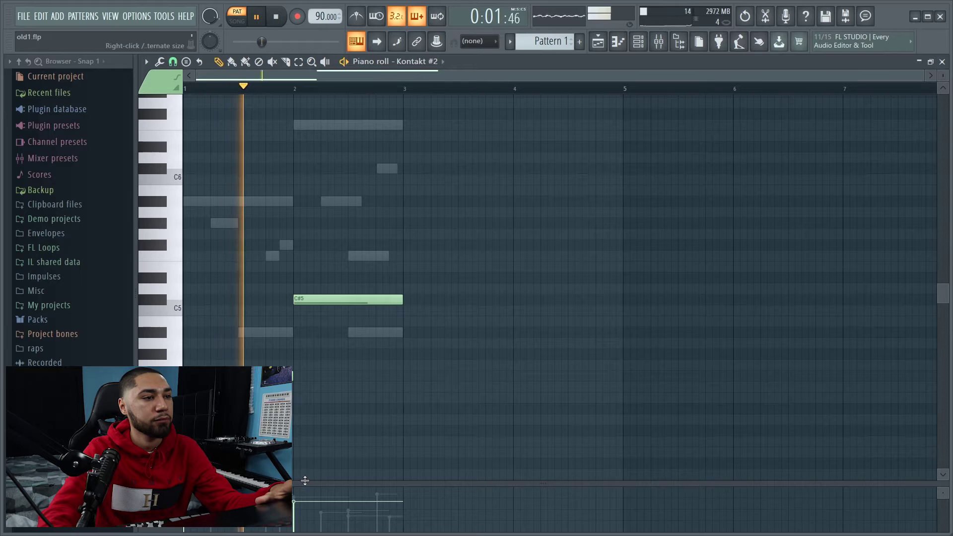
drag(304, 480, 314, 453)
key(space)
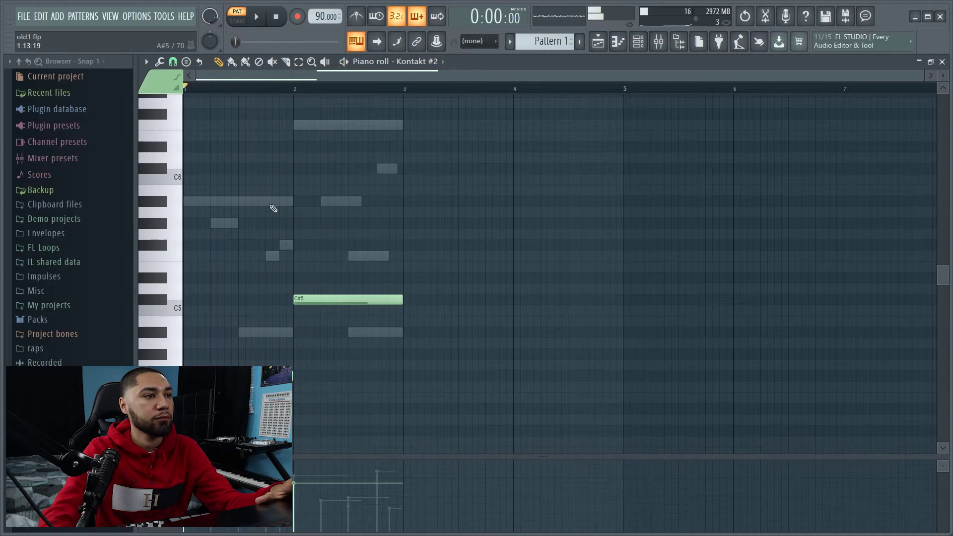
Add A#5 at bar 1 and F6 at bar 2, moving F6 one beat later
click(190, 201)
drag(294, 135, 291, 117)
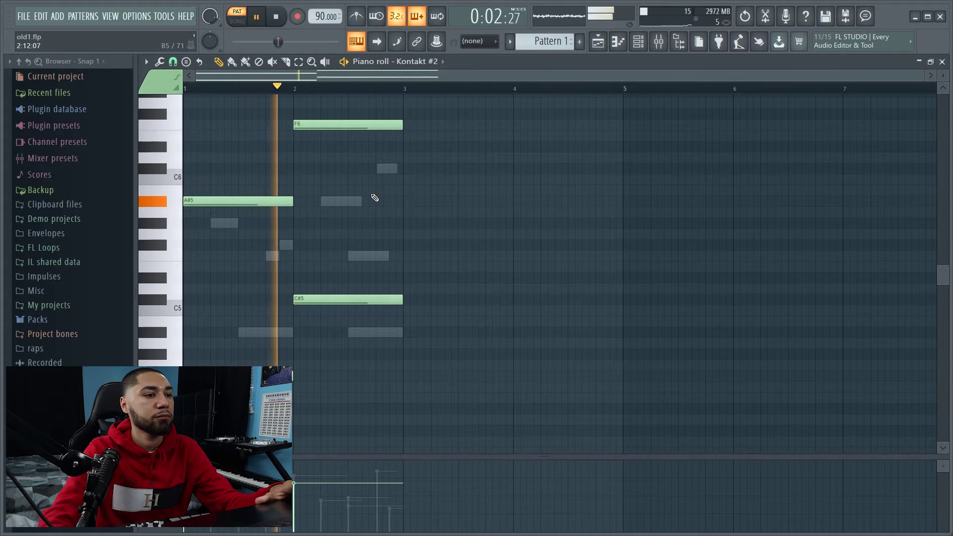
drag(318, 454, 319, 397)
key(space)
drag(336, 130, 364, 133)
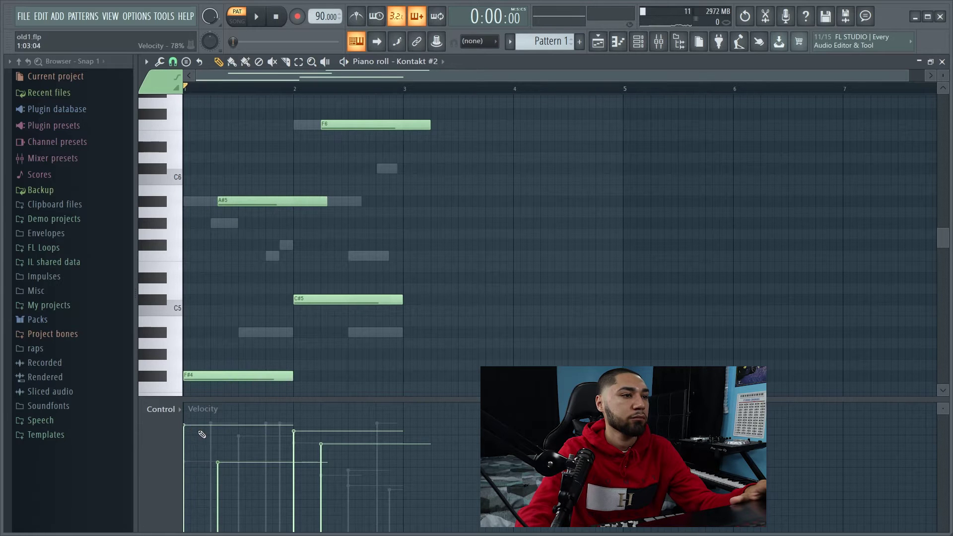
drag(290, 201, 178, 198)
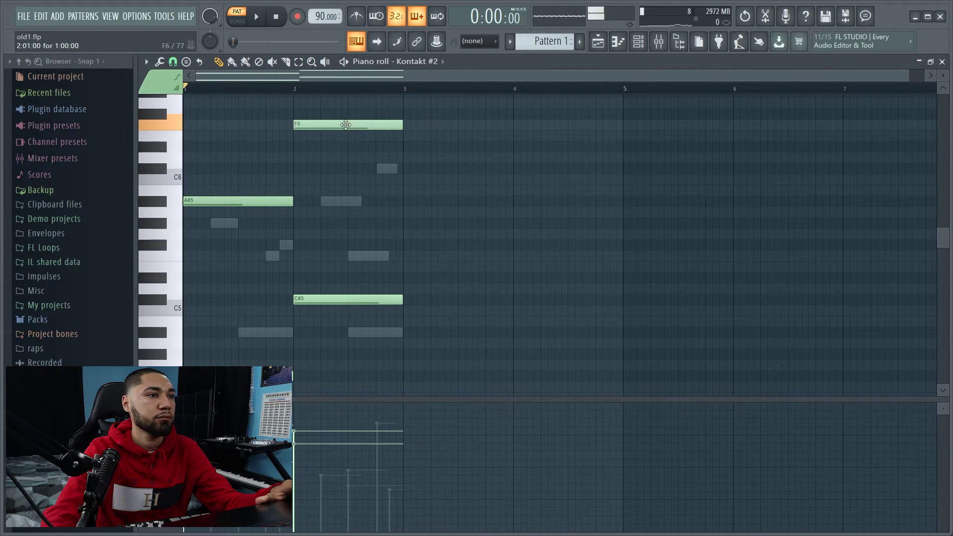
Load Gross Beat into Slot 1 of mixer insert 2 and play the beat through it
key(F6)
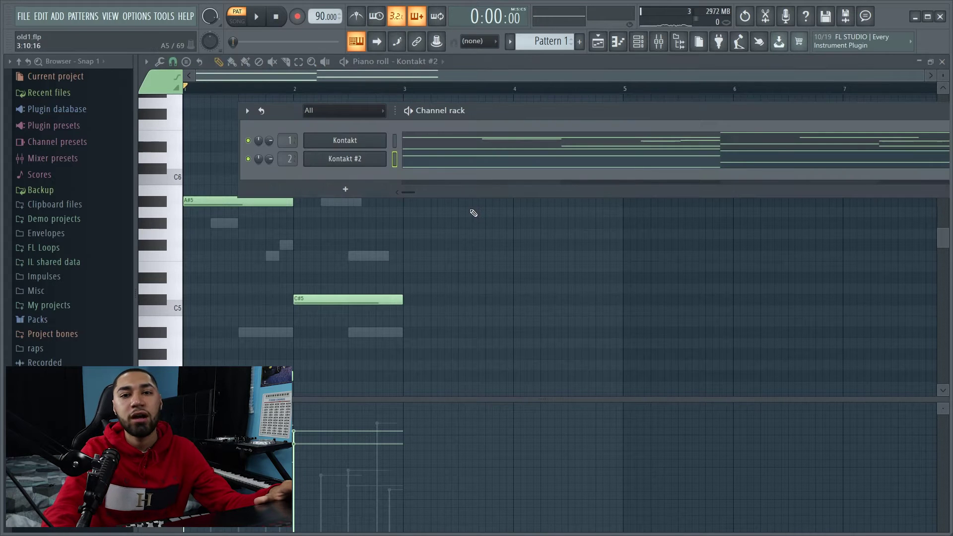
click(661, 48)
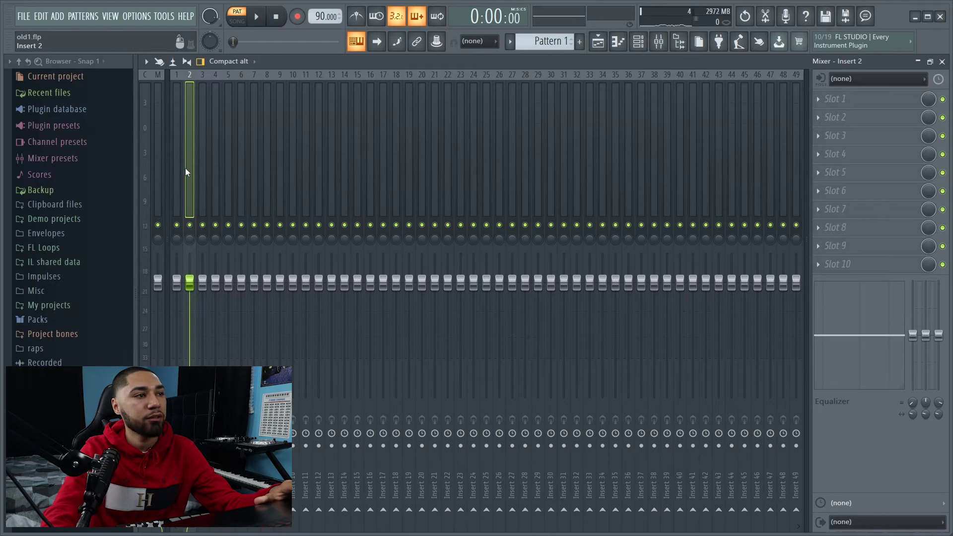
click(825, 101)
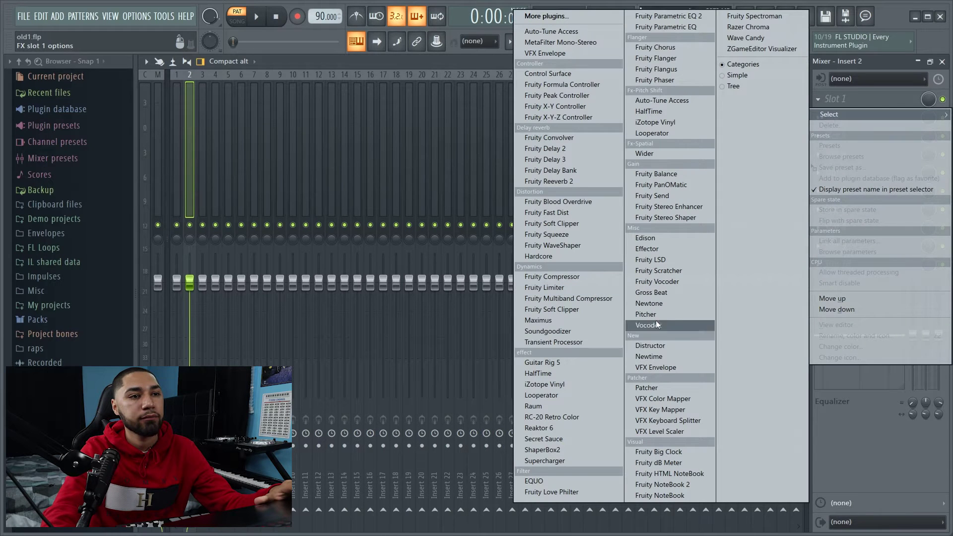
click(656, 291)
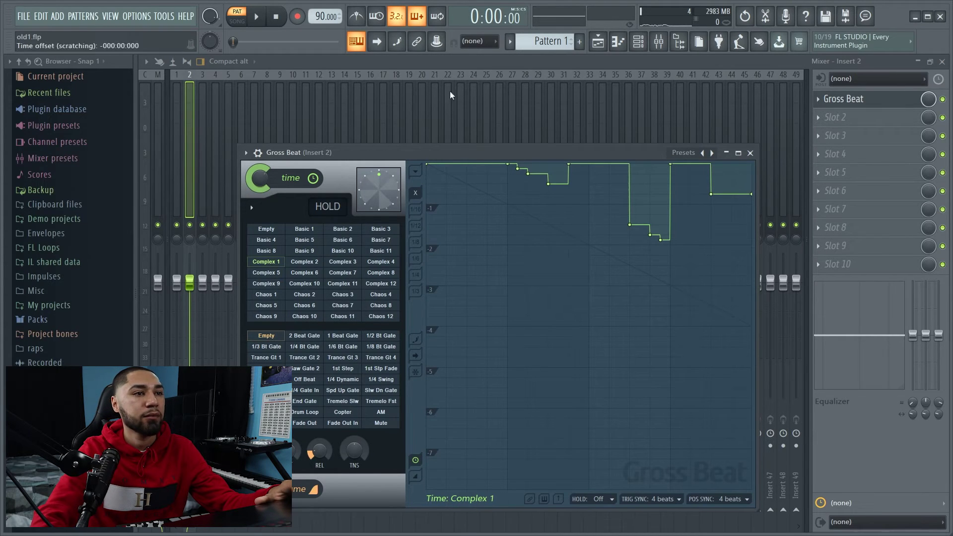
key(space)
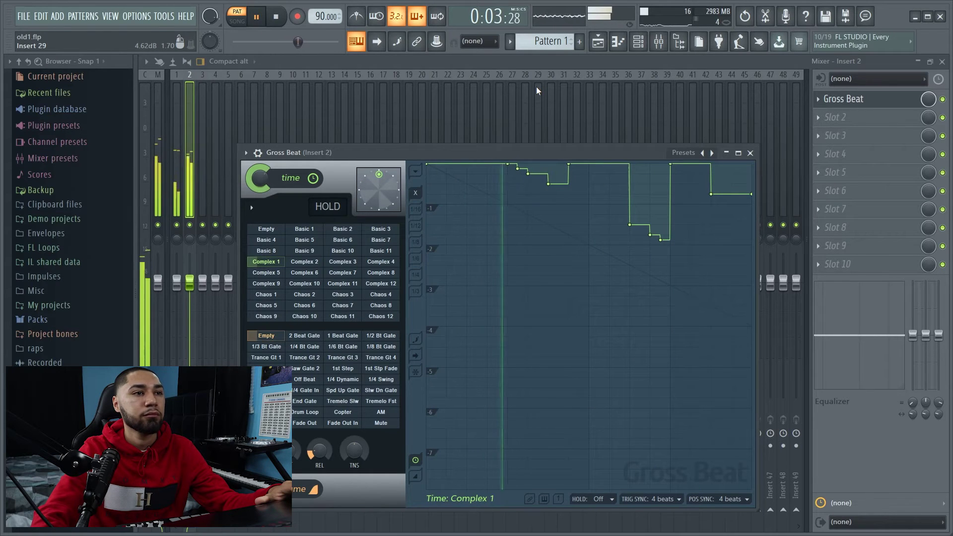
key(space)
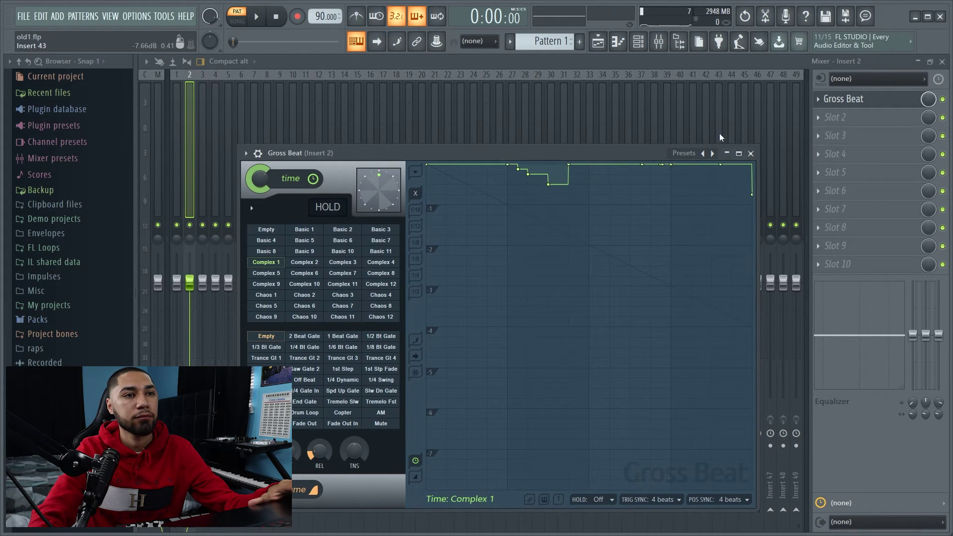
Delete the later Gross Beat time-envelope points one by one, down to point 7
right_click(722, 165)
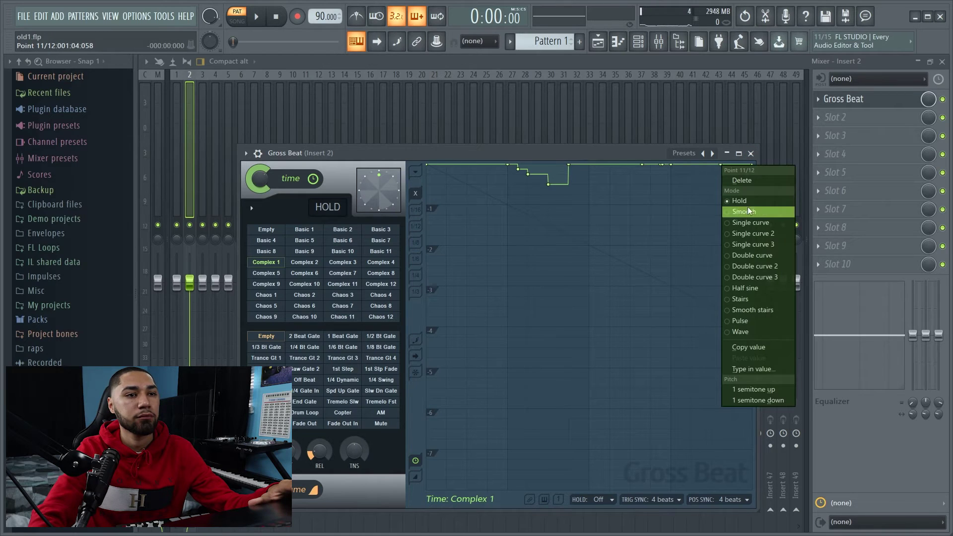
click(743, 180)
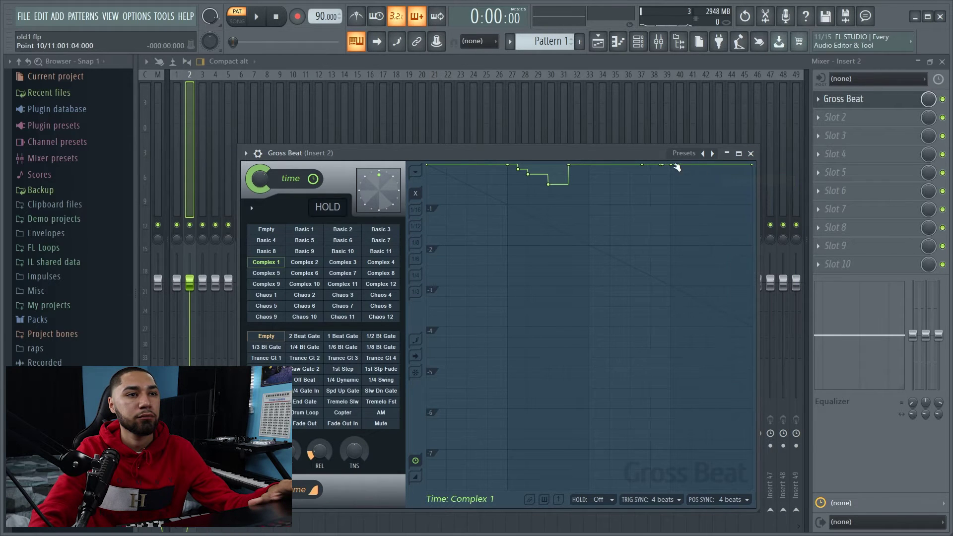
right_click(671, 165)
click(683, 180)
right_click(661, 165)
click(681, 180)
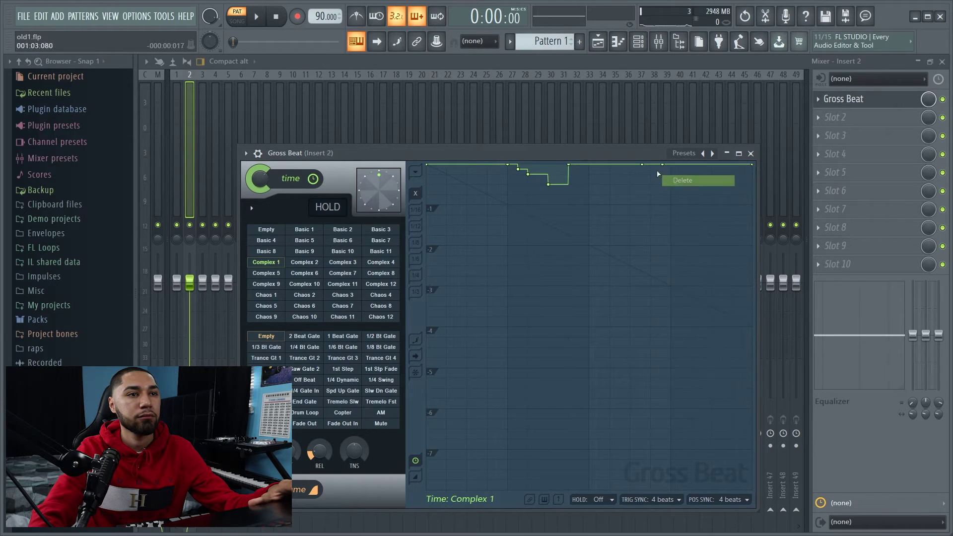
right_click(663, 165)
click(675, 180)
right_click(644, 165)
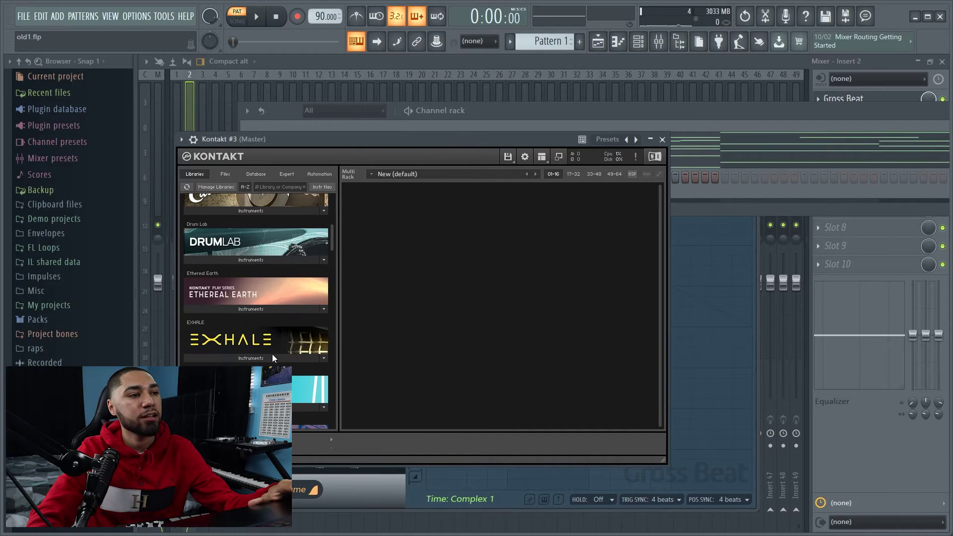
Load an Exhale instrument into Kontakt #3 and bring the channel rack to the front
click(272, 356)
scroll(223, 351, down, 1)
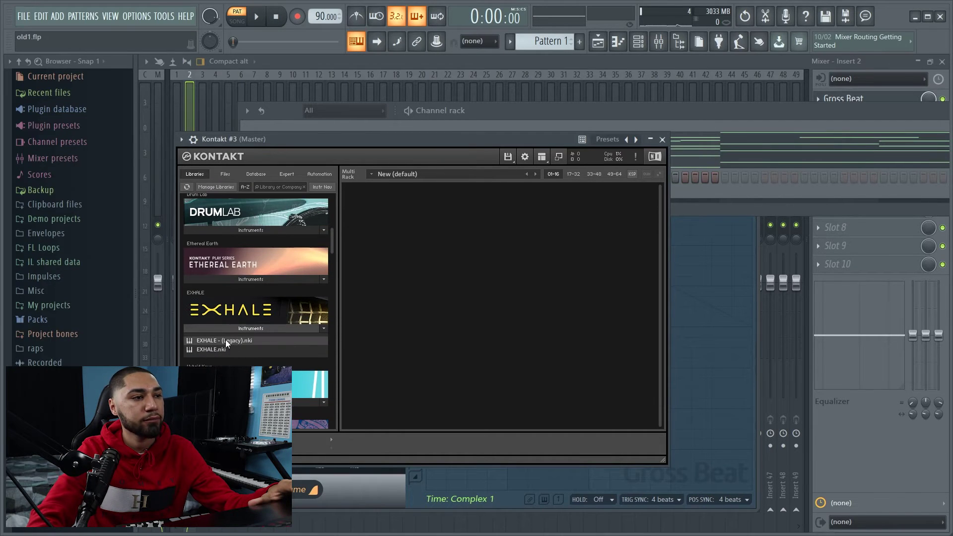
drag(225, 339, 541, 311)
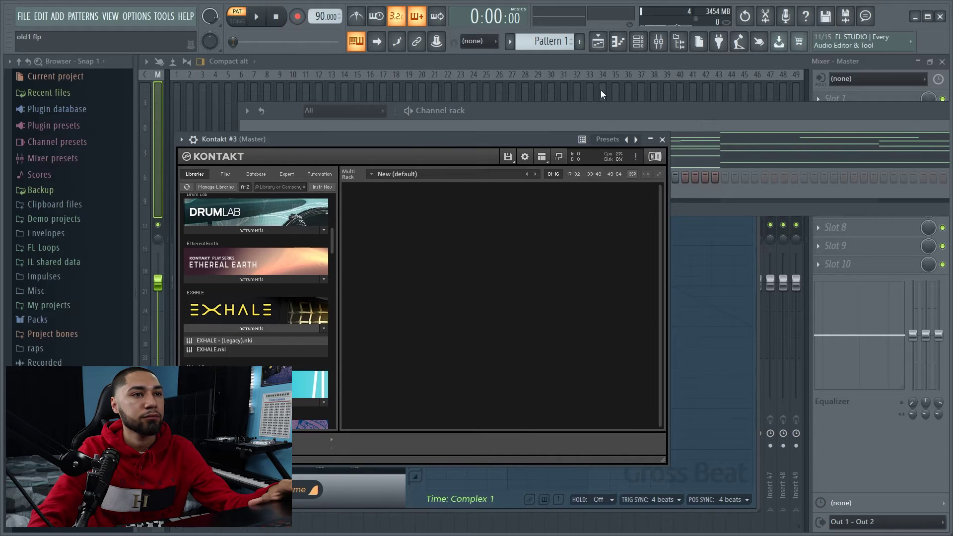
click(648, 106)
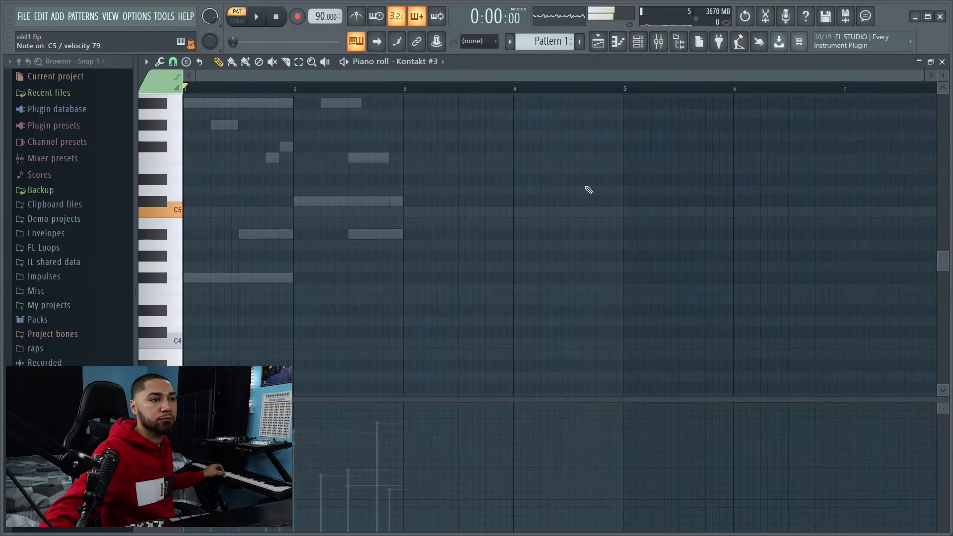
Show the mixer and then the channel rack to add a fourth Kontakt instance
scroll(353, 287, up, 2)
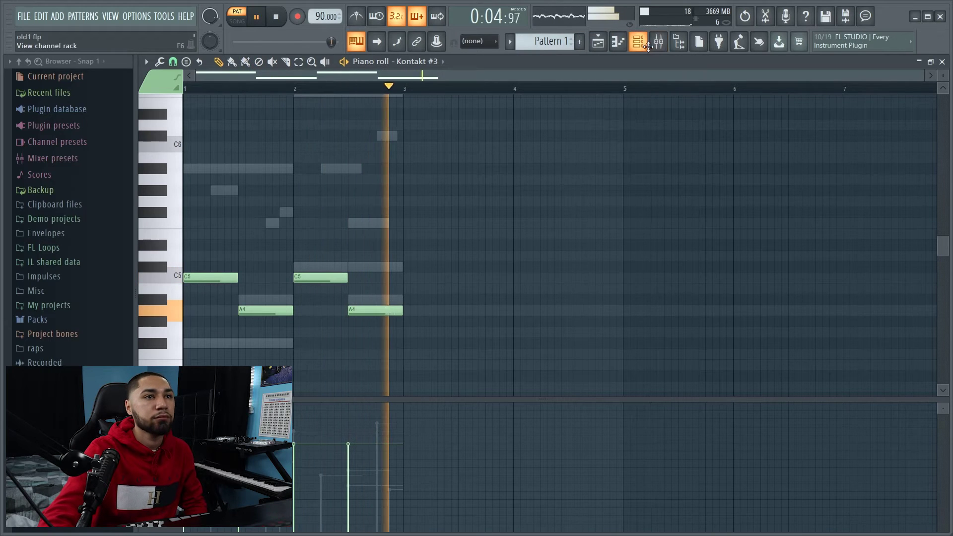
click(665, 45)
click(637, 50)
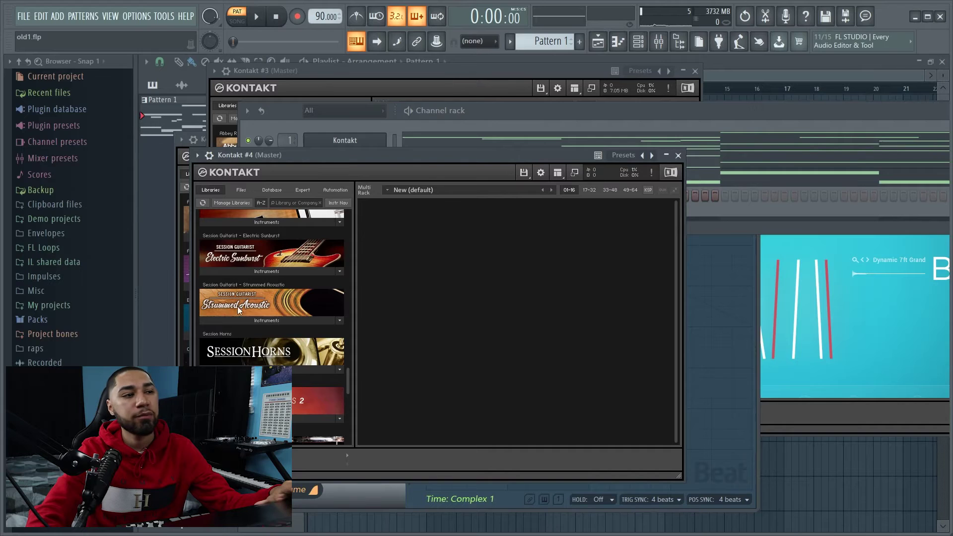
Load Session Horns - Performance into Kontakt #4's empty rack
click(294, 370)
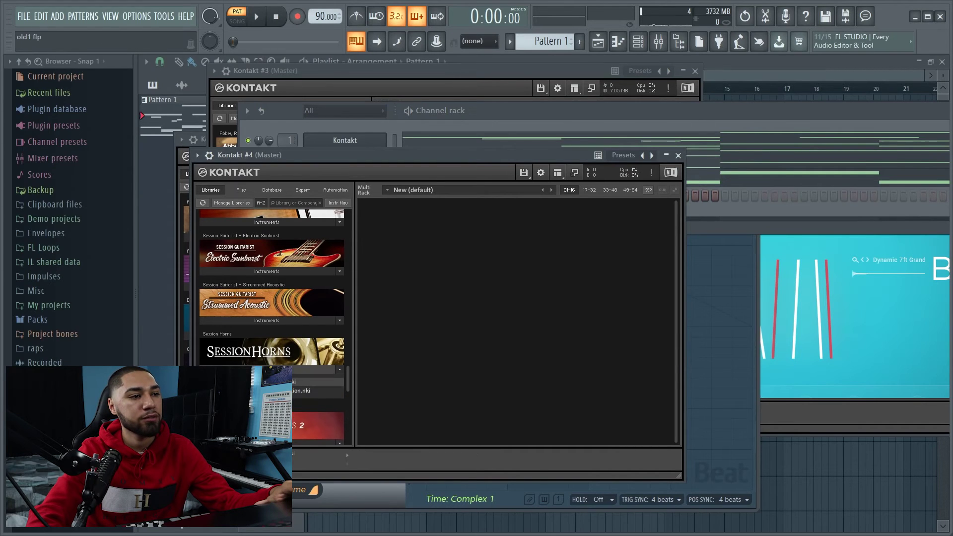
drag(456, 319, 516, 369)
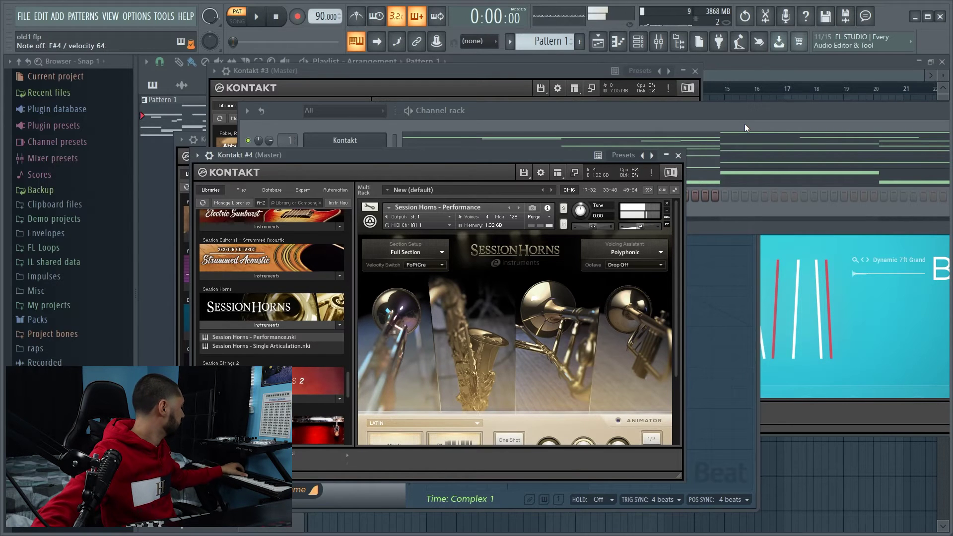
click(398, 230)
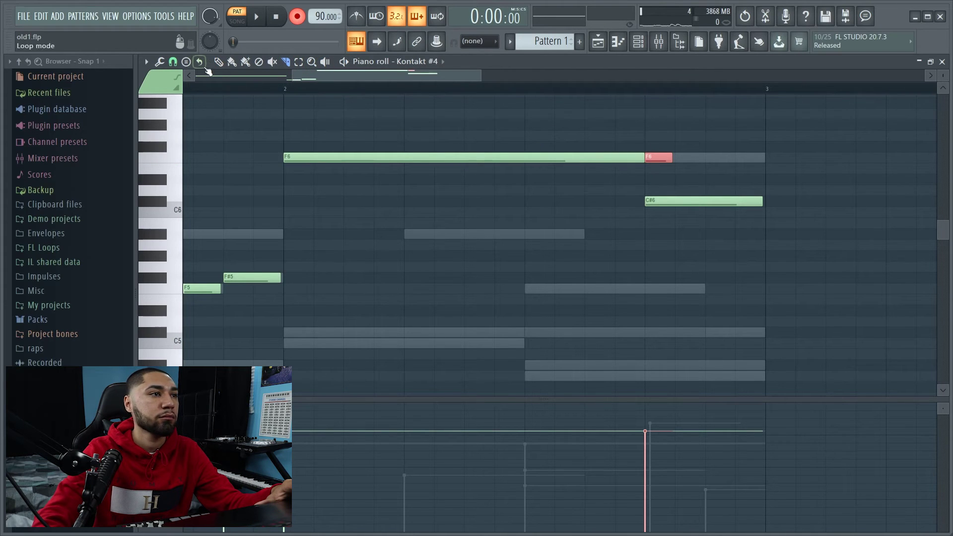
Play the beat, compare the mix with Kontakt #3 muted, then unmute it at 37% volume
key(F6)
key(space)
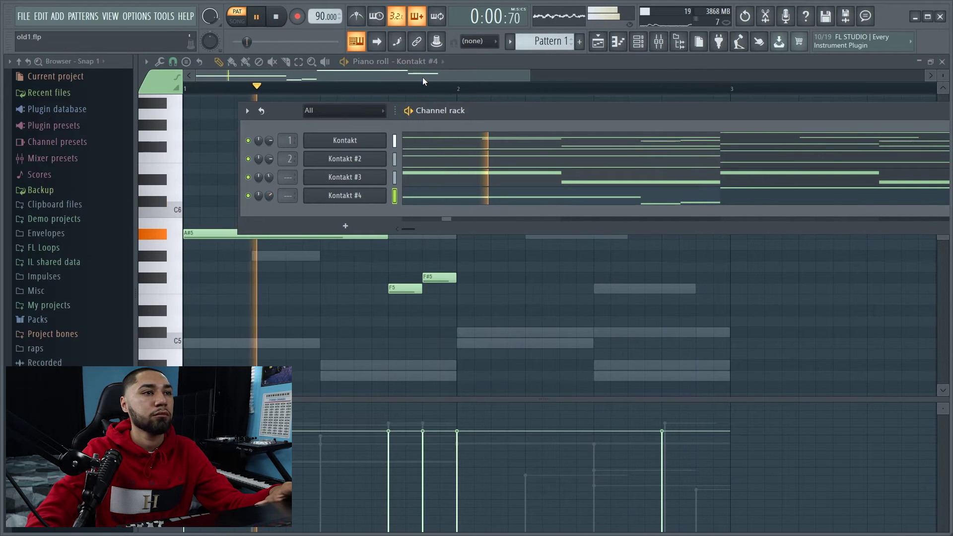
click(638, 41)
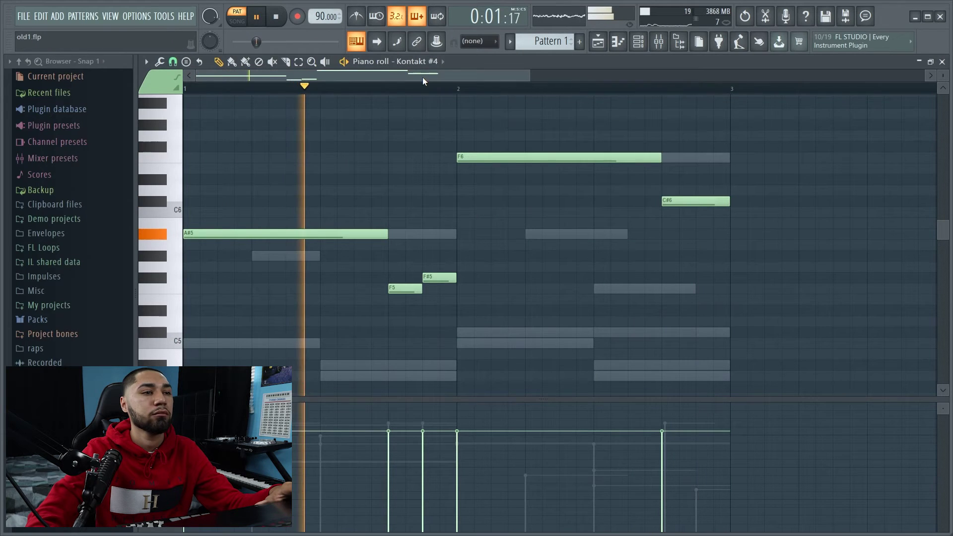
click(638, 42)
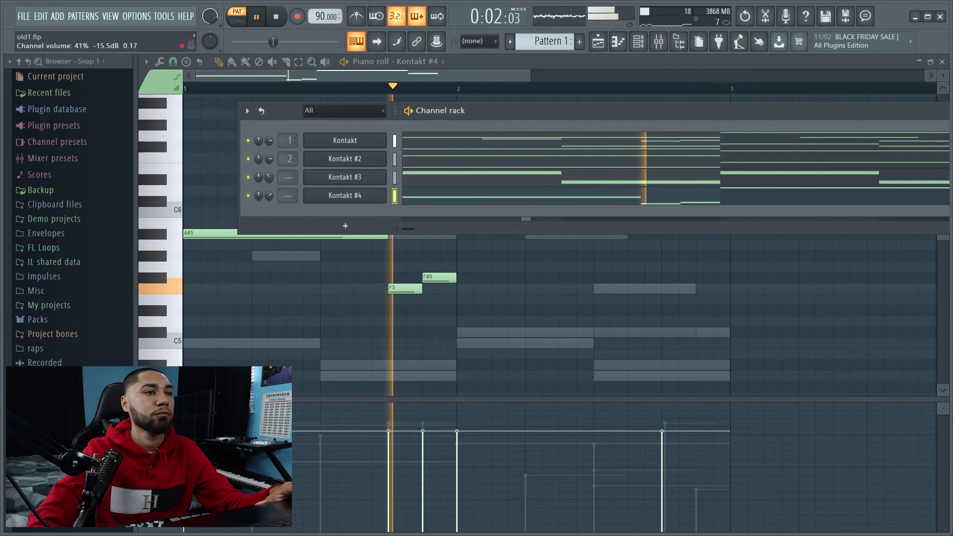
click(249, 177)
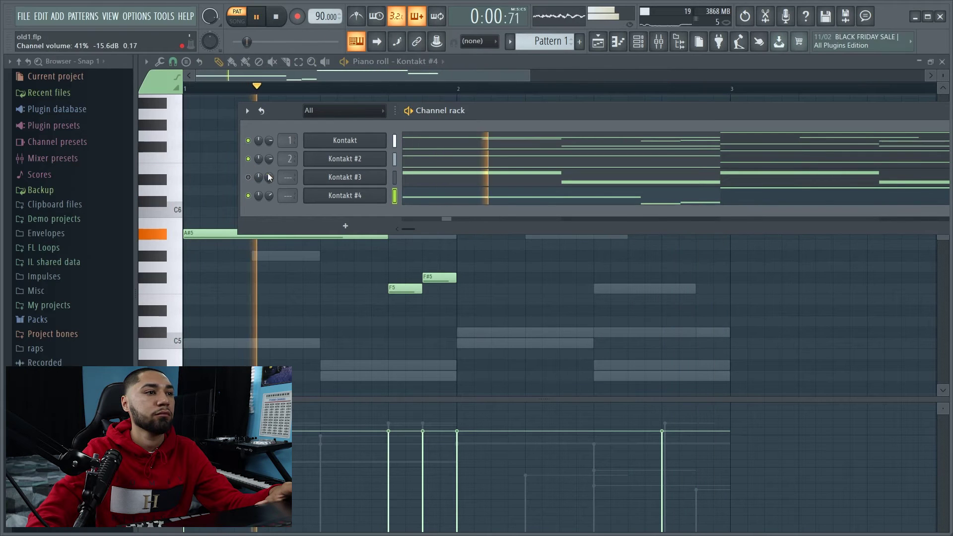
click(248, 177)
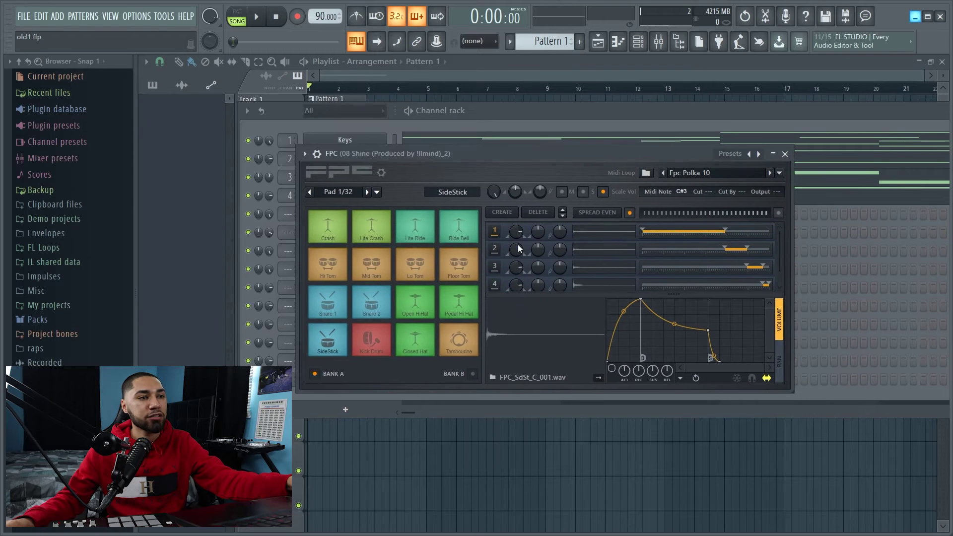
Load the Main preset into the FPC drum kit from its plugin options menu
click(304, 154)
mouse_move(321, 187)
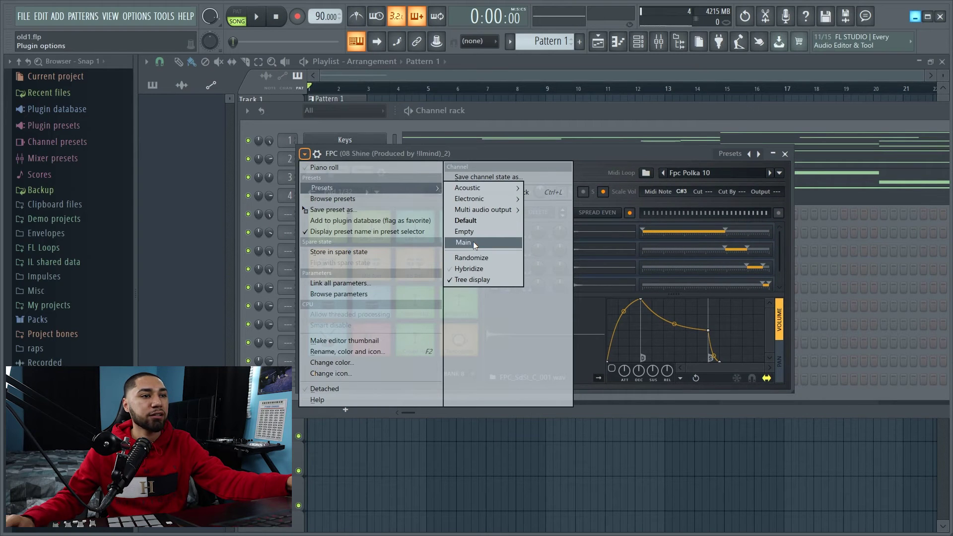
click(472, 241)
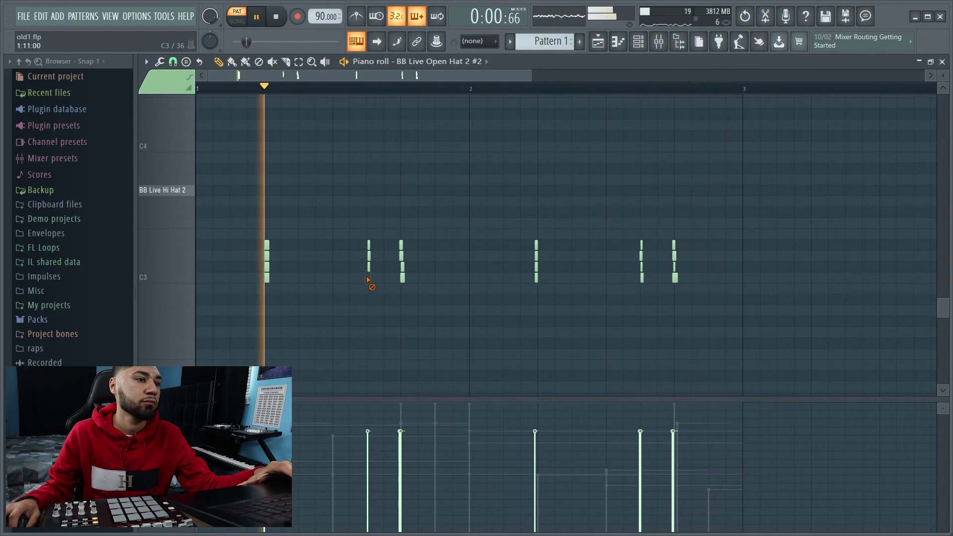
Lengthen the thin drum hits in the first columns and delete a stray drum note
drag(368, 277, 373, 248)
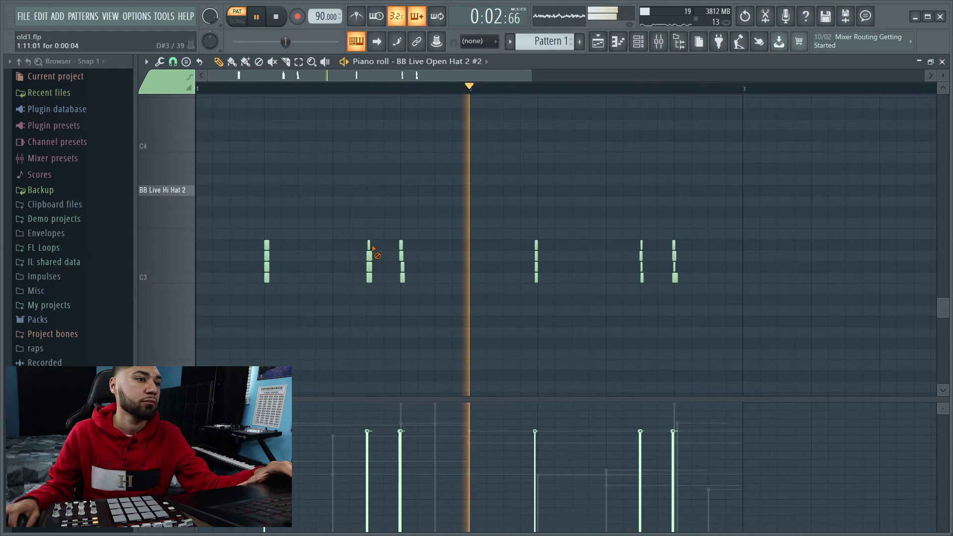
click(369, 247)
click(402, 254)
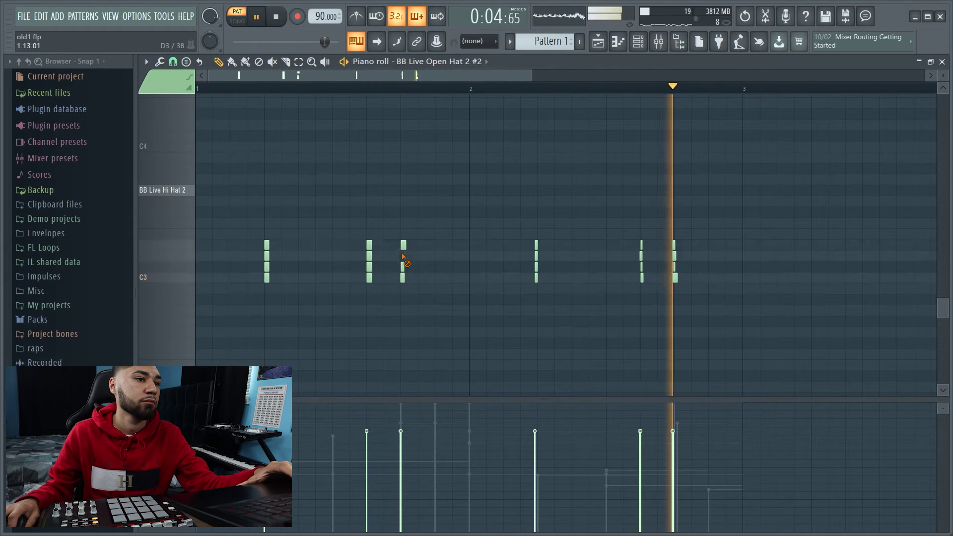
right_click(403, 256)
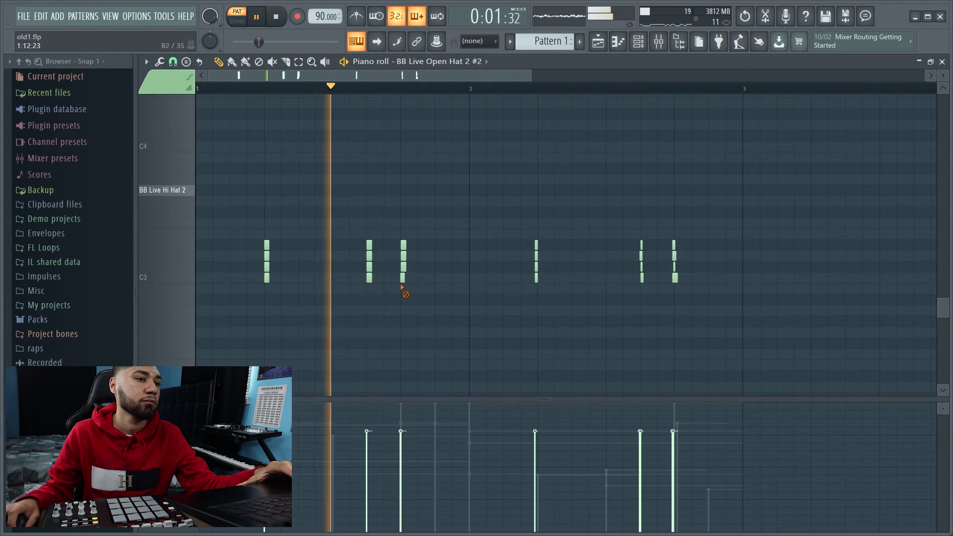
Record a hi-hat take, snap it to an even rhythm, and play it back
key(space)
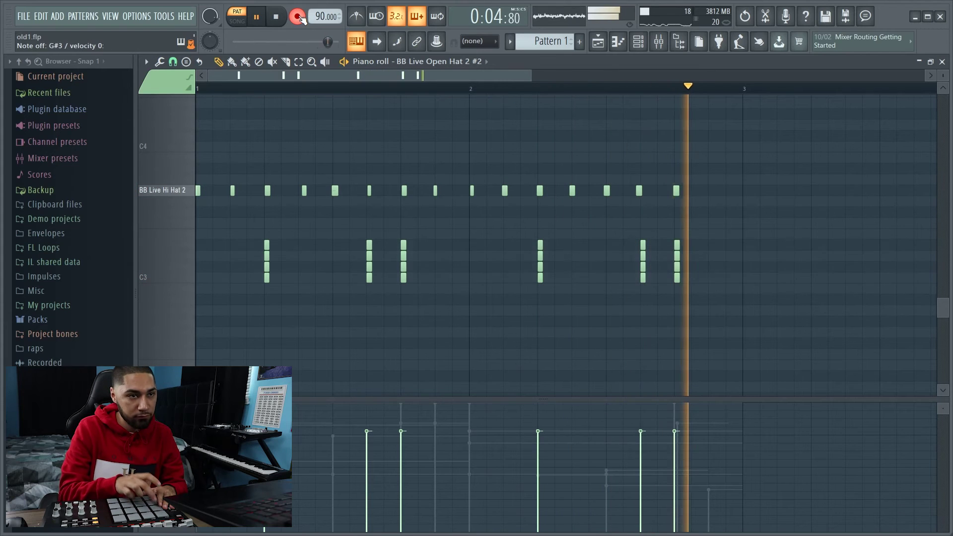
key(space)
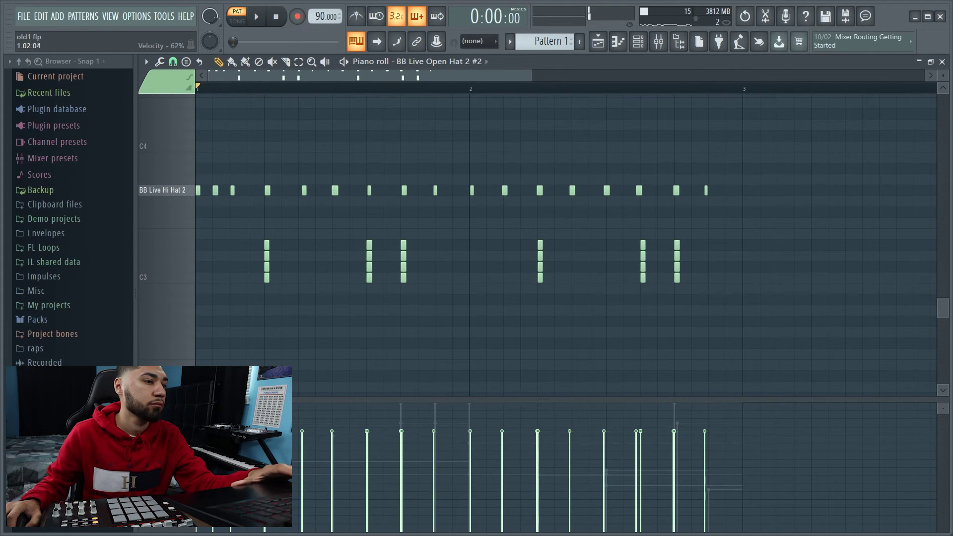
key(space)
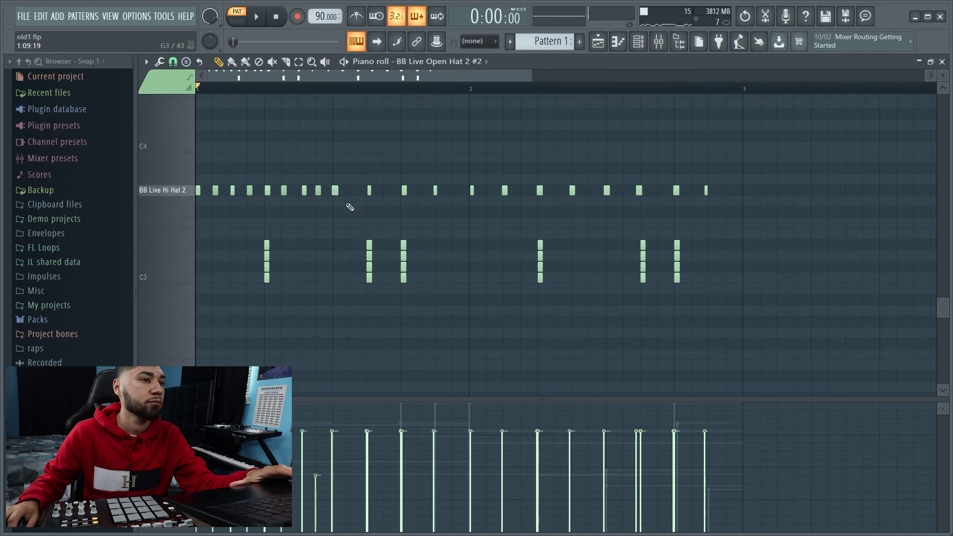
key(ctrl+z)
key(space)
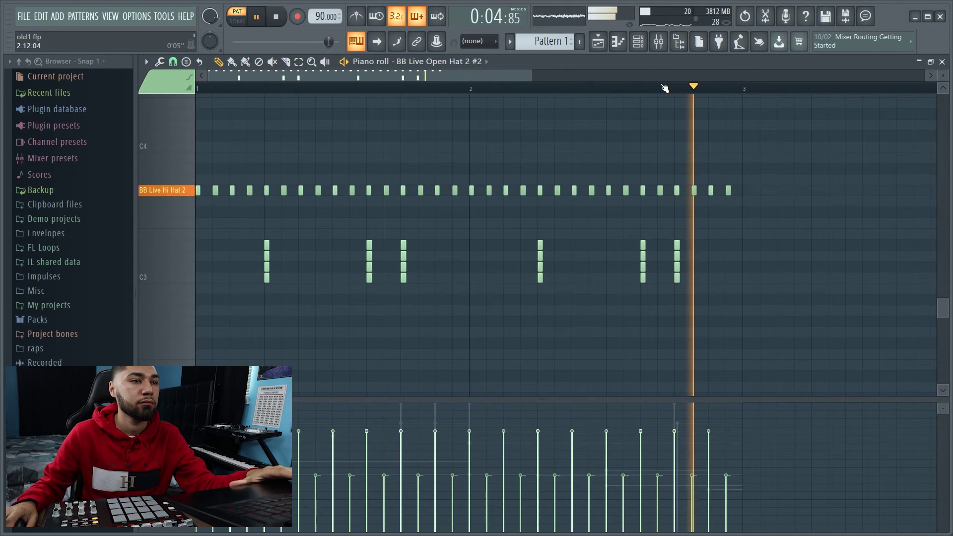
key(space)
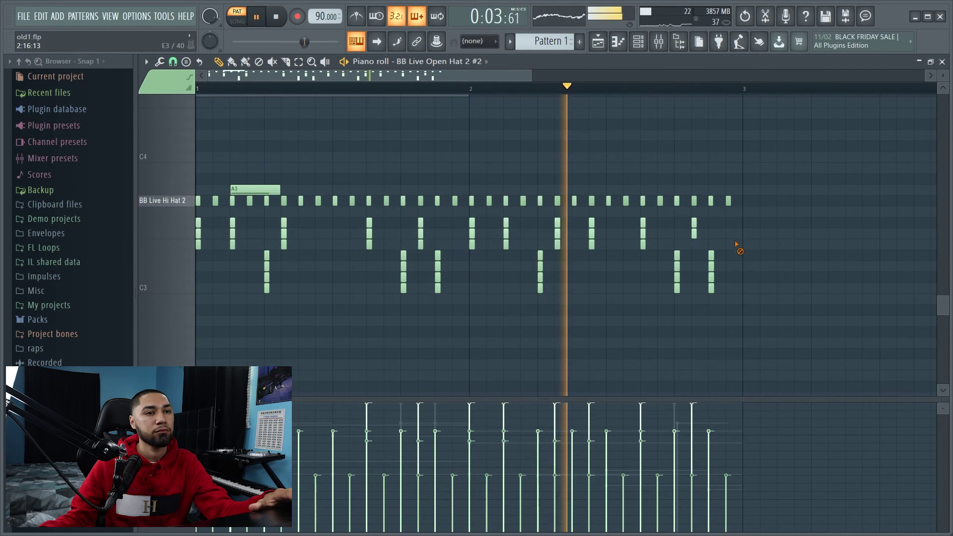
Add a stack of three drum hits near the end of bar 2
click(728, 231)
click(728, 223)
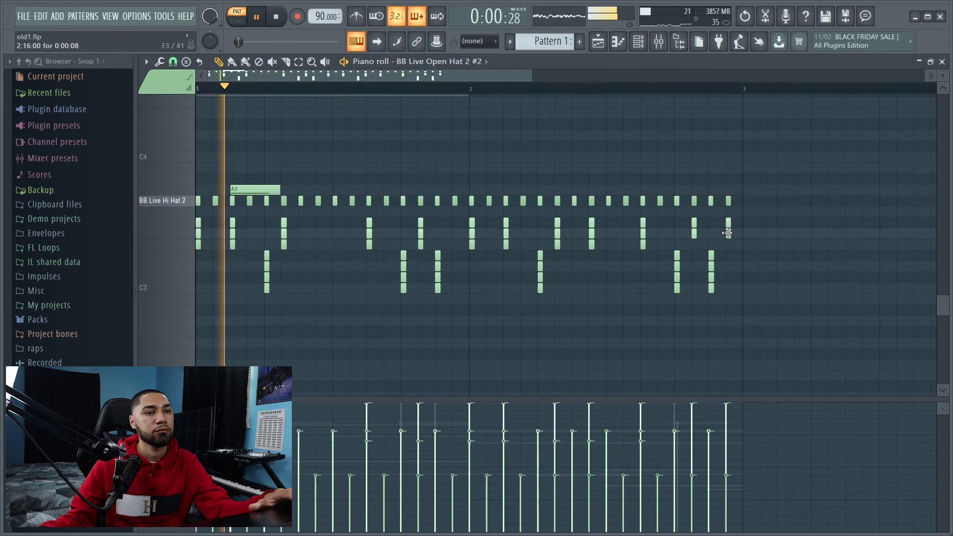
click(728, 243)
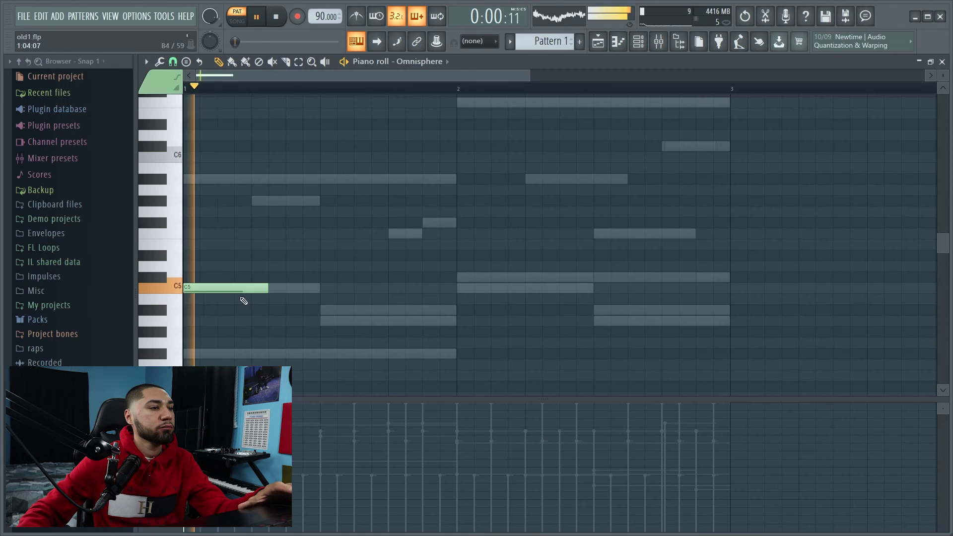
Add more F#4 bass notes across bar 1 and join them with legato (Ctrl+L)
key(space)
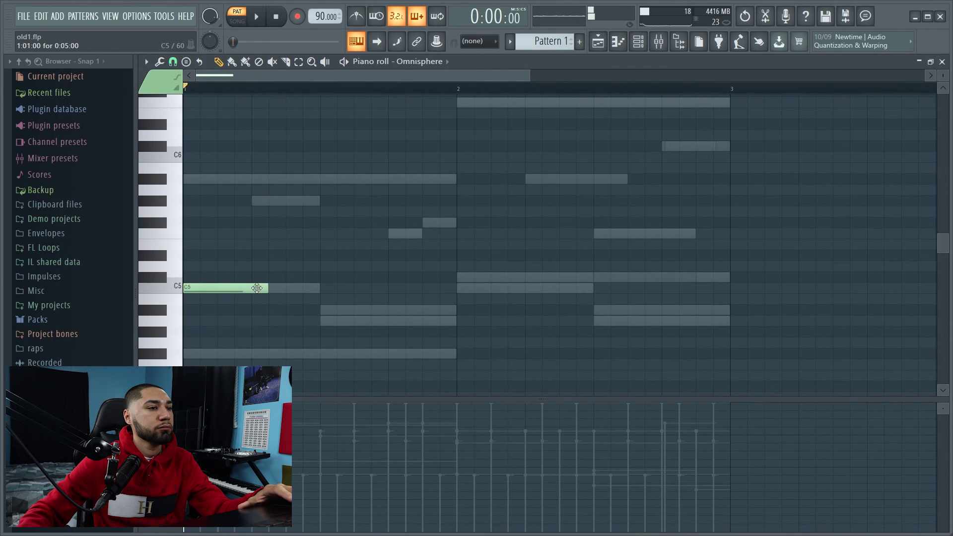
key(space)
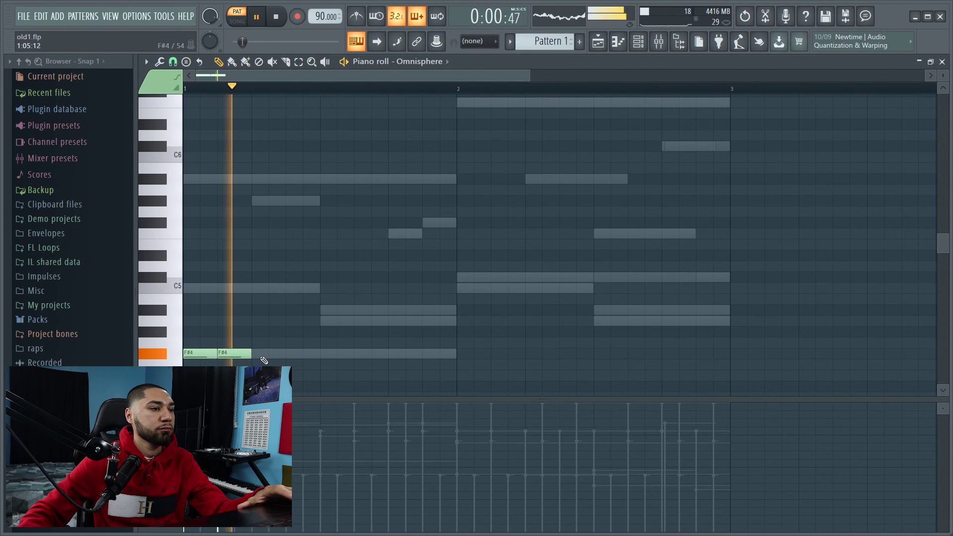
key(space)
click(284, 353)
key(space)
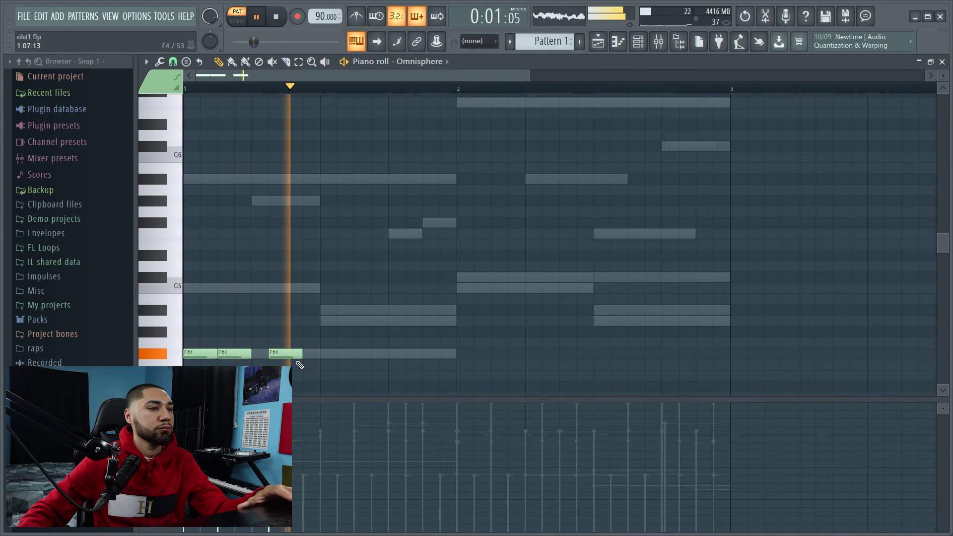
key(space)
click(415, 353)
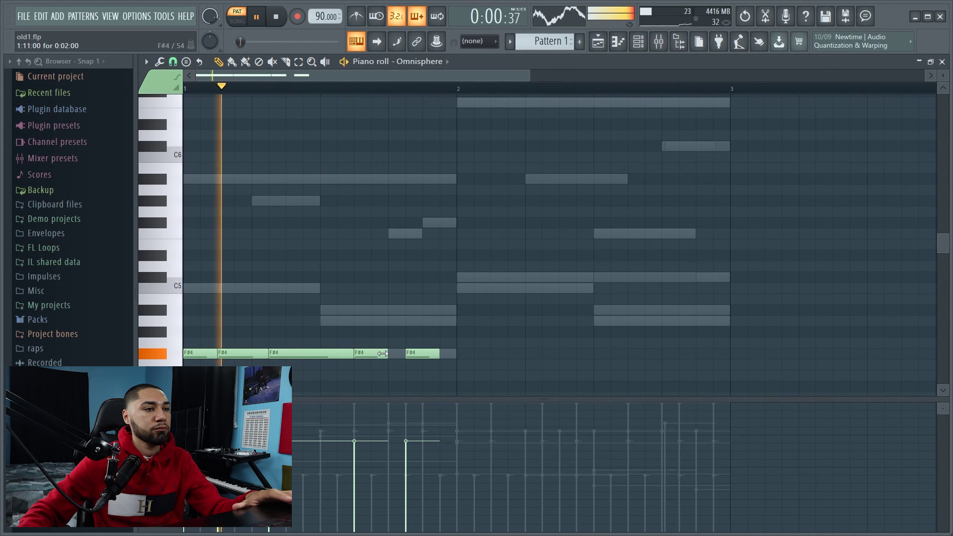
key(ctrl+l)
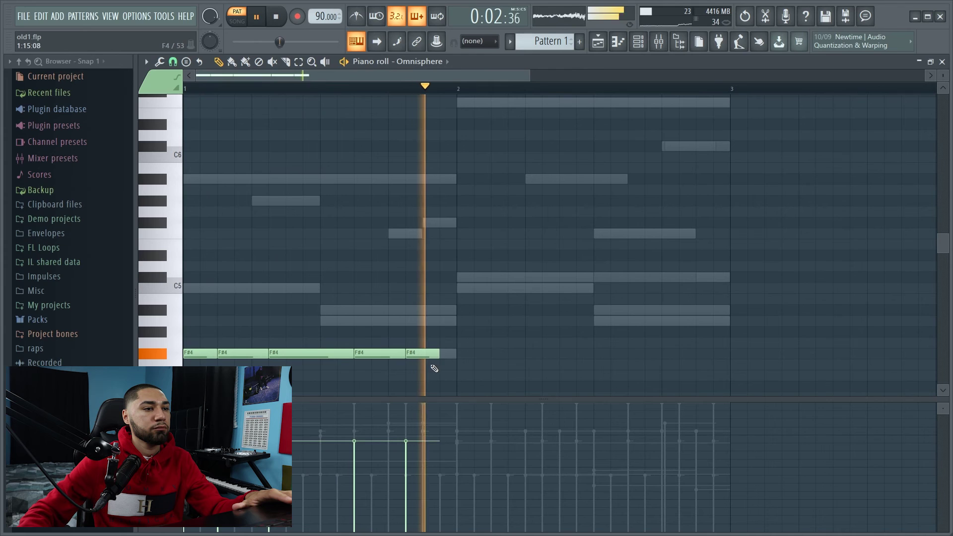
key(space)
key(space)
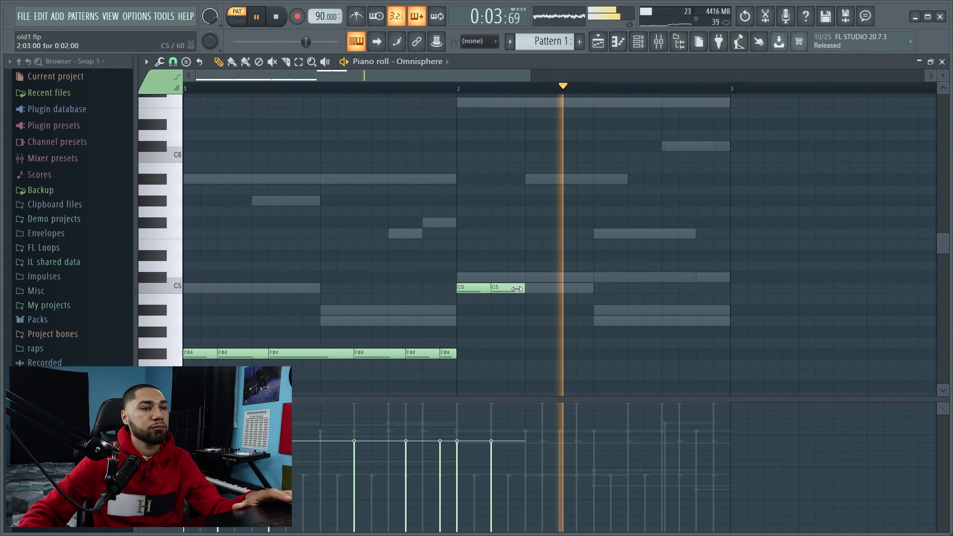
Add a third C5 note in bar 2 and replay the bass from the start
click(535, 288)
key(space)
key(space)
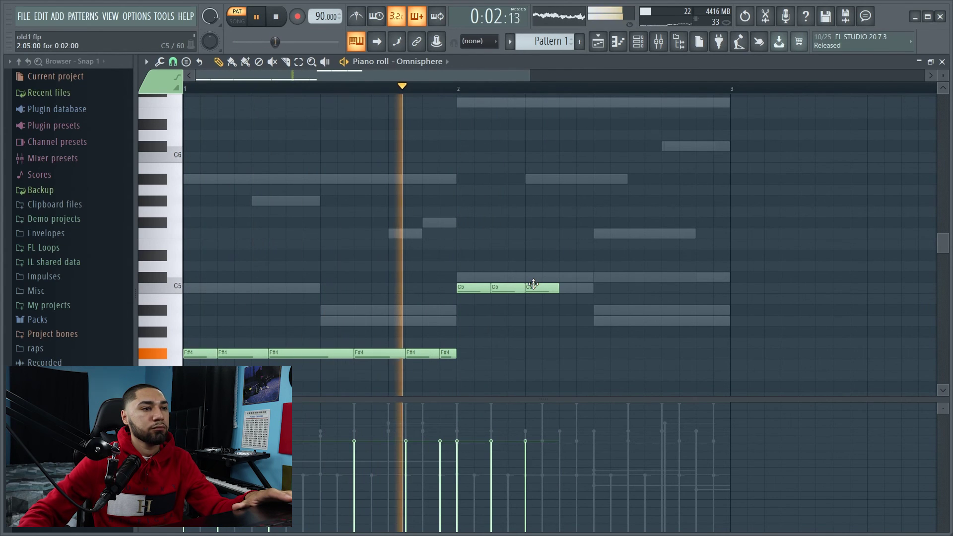
key(space)
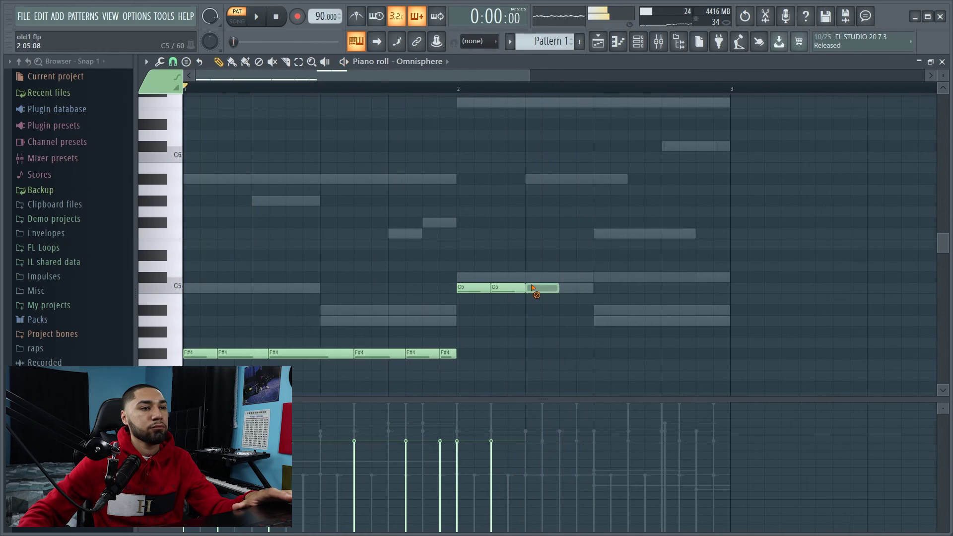